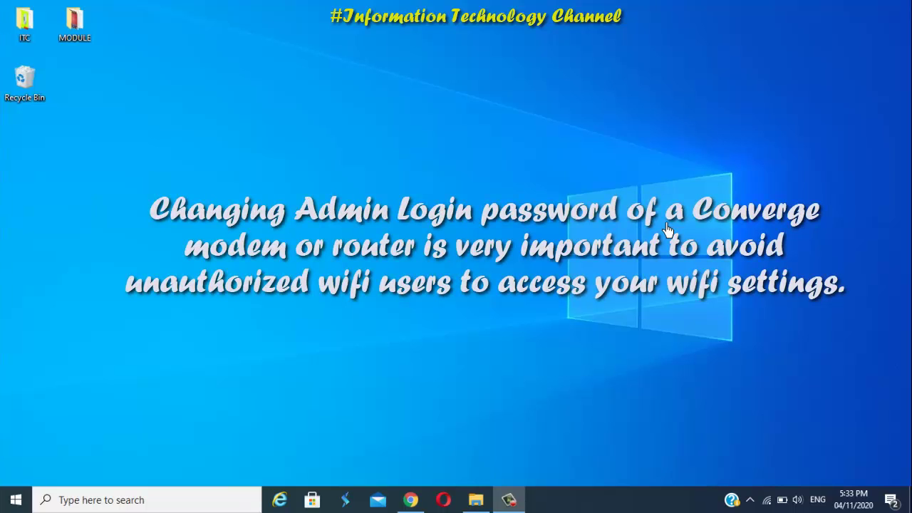
Refresh the Windows desktop three times from the right-click menu.
{"action": "right_click", "coordinate": [598, 155]}
{"action": "left_click", "coordinate": [642, 194]}
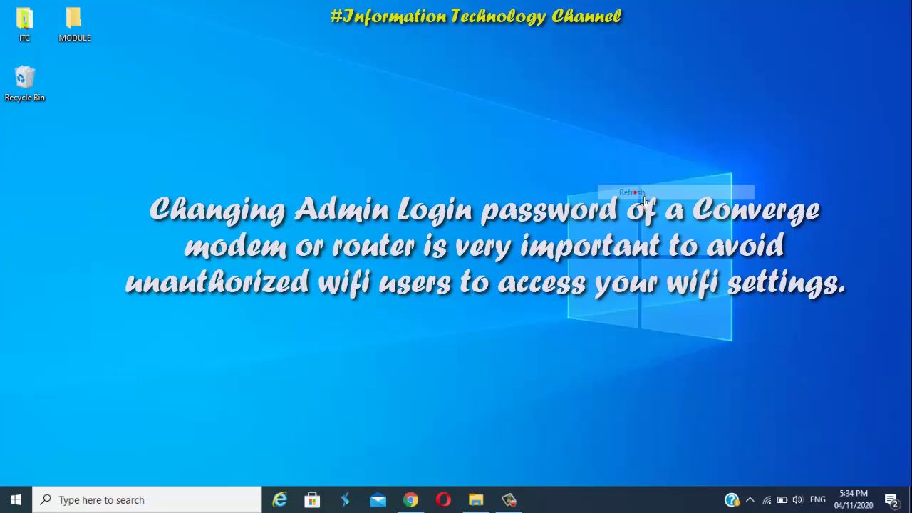
{"action": "right_click", "coordinate": [623, 157]}
{"action": "left_click", "coordinate": [661, 199]}
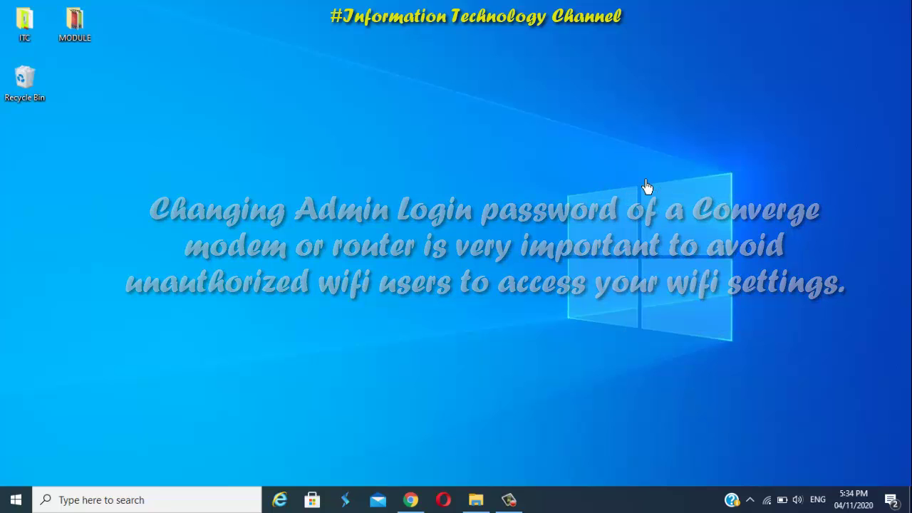
{"action": "right_click", "coordinate": [634, 178]}
{"action": "left_click", "coordinate": [670, 220]}
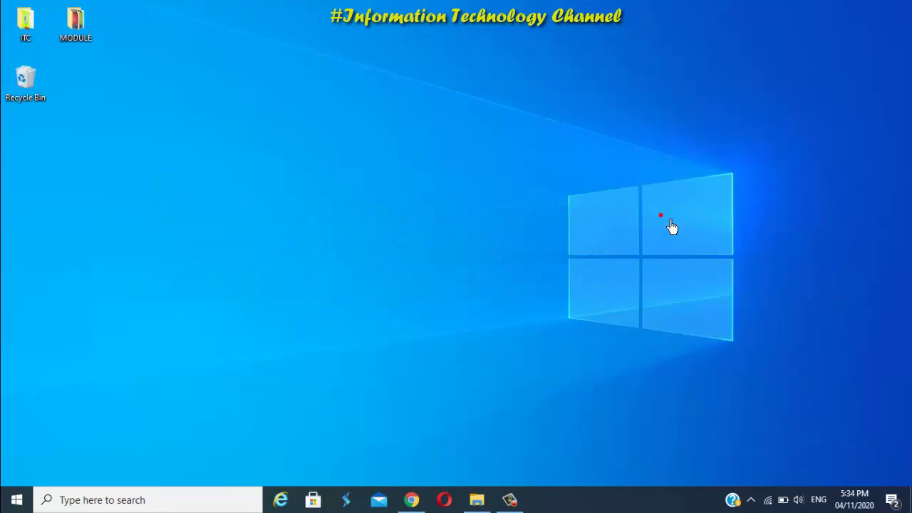
Confirm Wi-Fi is connected to CONVERGE - ITC TUTORIALS, then bring up Google Chrome.
{"action": "left_click", "coordinate": [767, 498]}
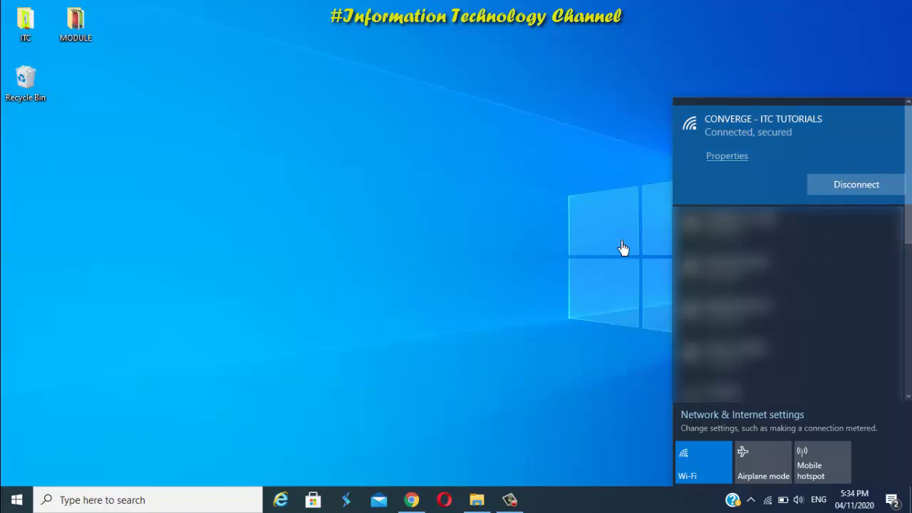
{"action": "left_click", "coordinate": [520, 297]}
{"action": "left_click", "coordinate": [425, 498]}
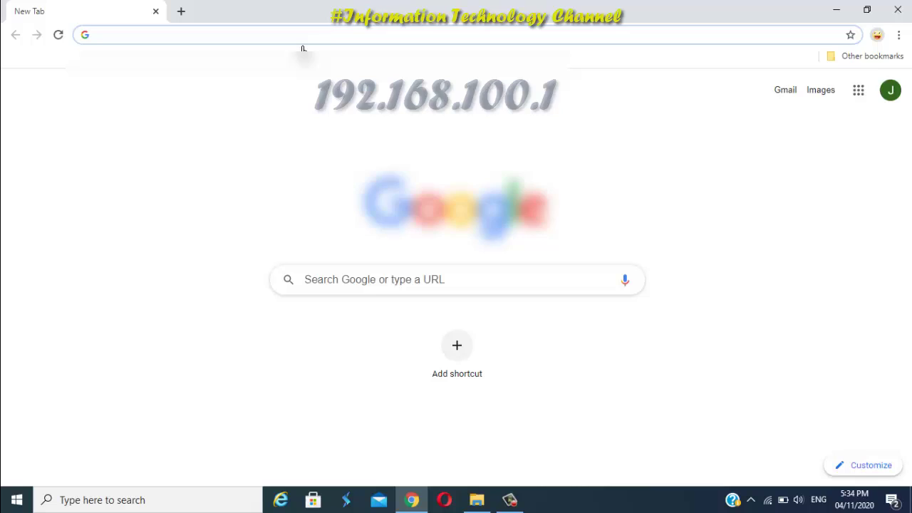
Load the router login page at 192.168.100.1 in Chrome.
{"action": "left_click", "coordinate": [297, 40]}
{"action": "type", "text": "192"}
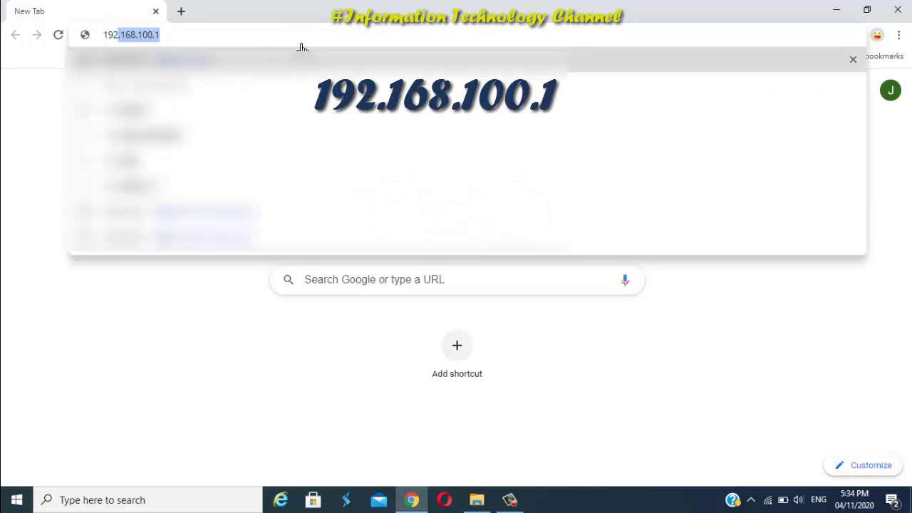
{"action": "type", "text": ".168"}
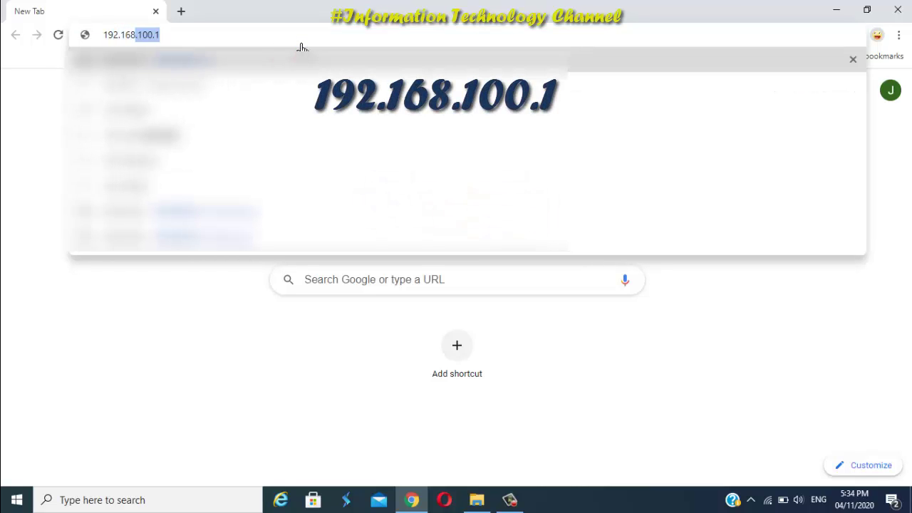
{"action": "type", "text": ".100."}
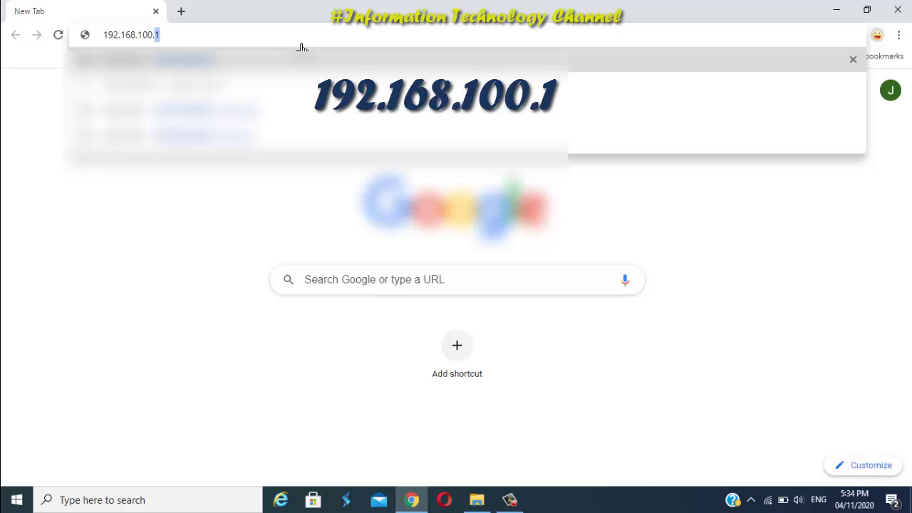
{"action": "type", "text": "1"}
{"action": "key", "text": "Return"}
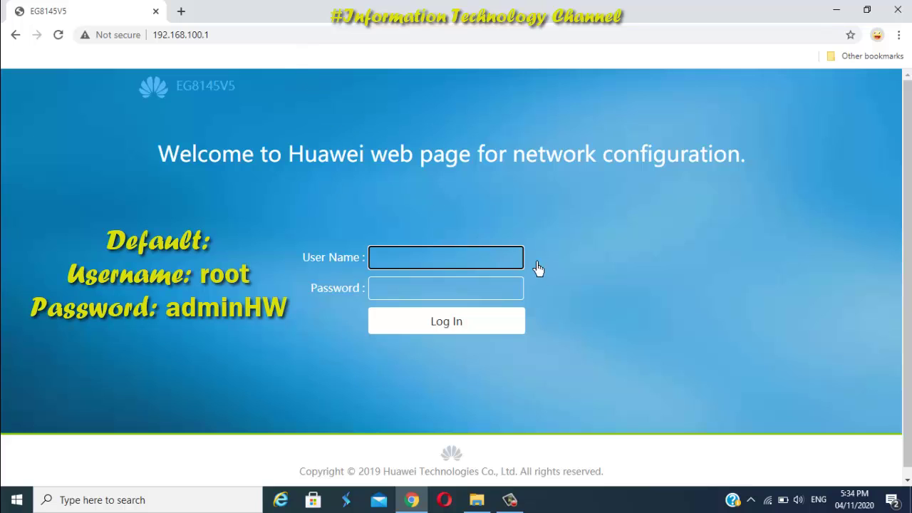
Log in to the router as root with the default administrator password.
{"action": "left_click", "coordinate": [571, 261]}
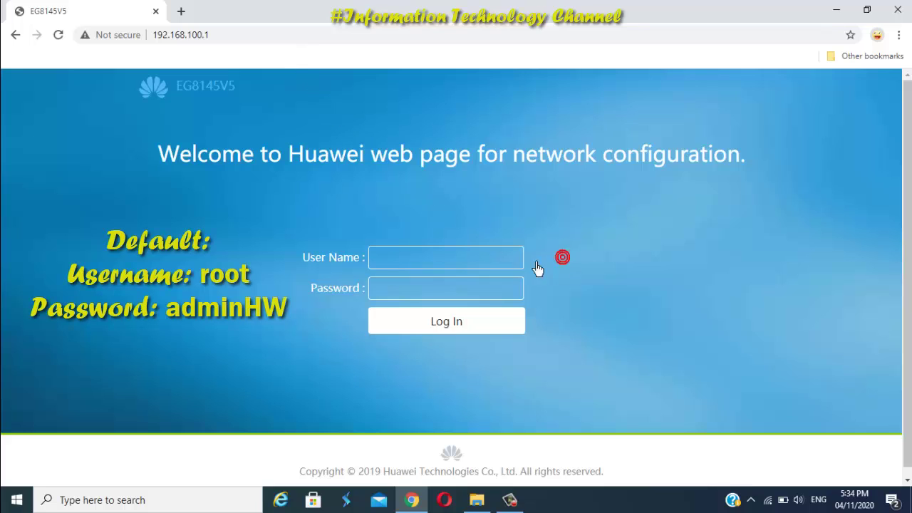
{"action": "left_click", "coordinate": [448, 266]}
{"action": "type", "text": "r"}
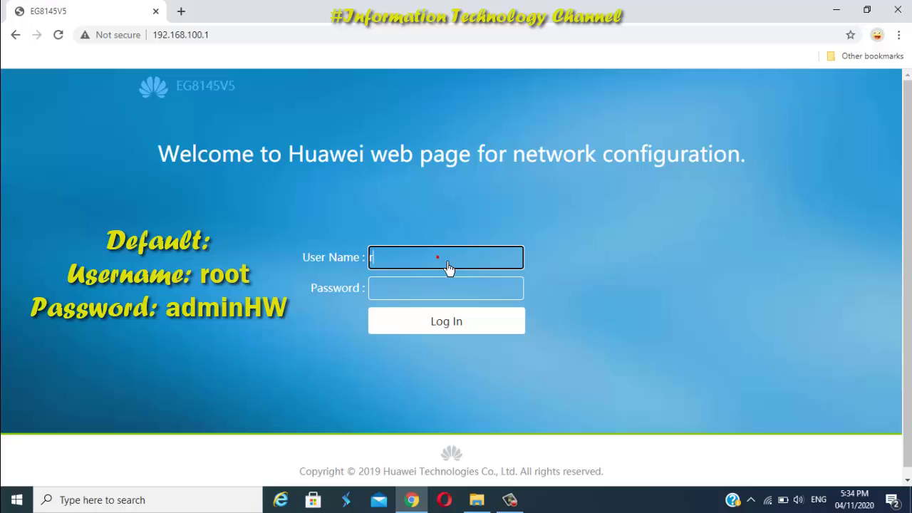
{"action": "type", "text": "oot"}
{"action": "left_click", "coordinate": [426, 295]}
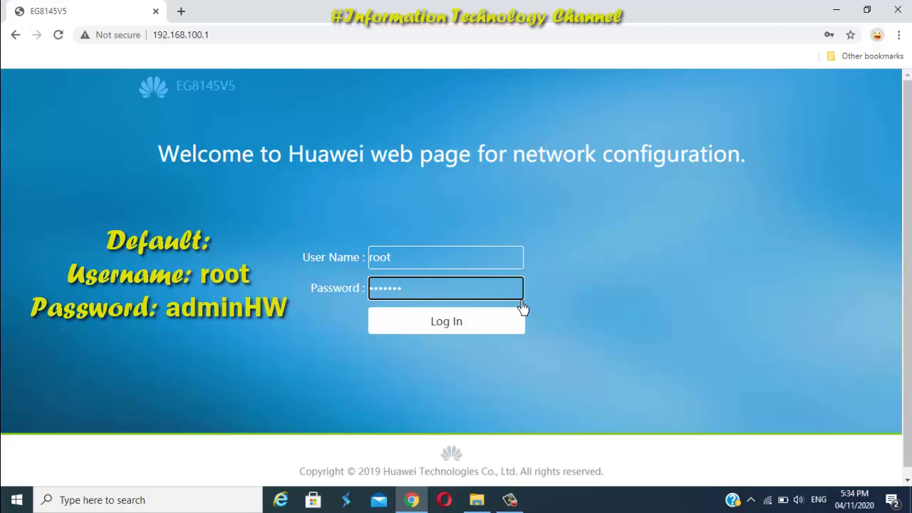
{"action": "type", "text": "ad"}
{"action": "left_click", "coordinate": [447, 321]}
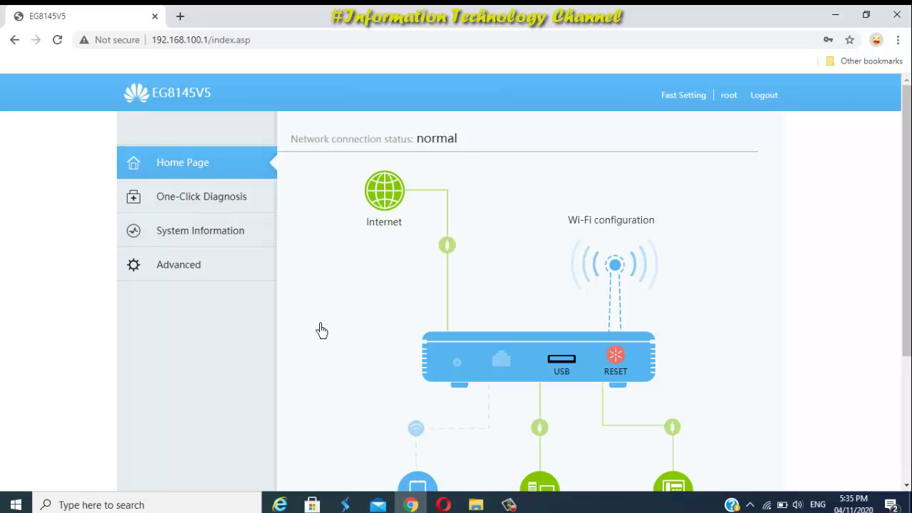
Go to Advanced, then System Management's Account Management page.
{"action": "left_click", "coordinate": [220, 278]}
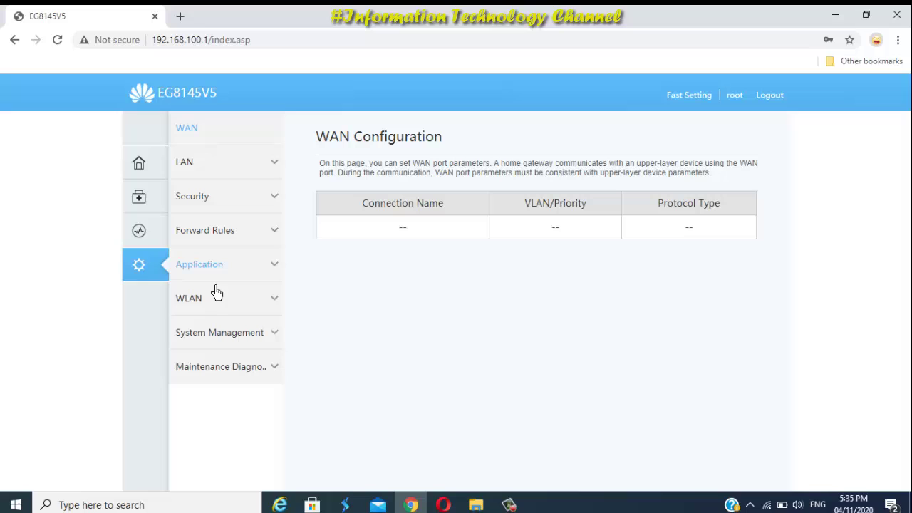
{"action": "left_click", "coordinate": [226, 346]}
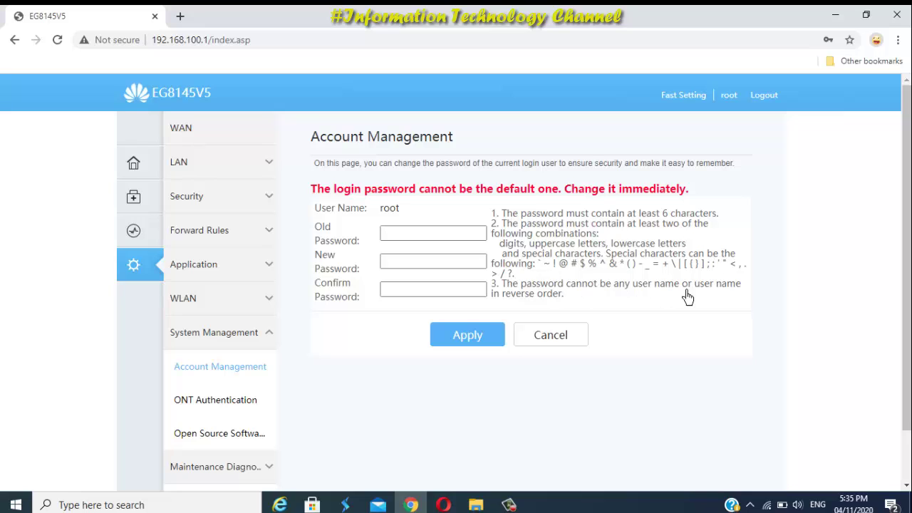
Enter the current password, then the new password in both New and Confirm fields.
{"action": "left_click", "coordinate": [402, 241]}
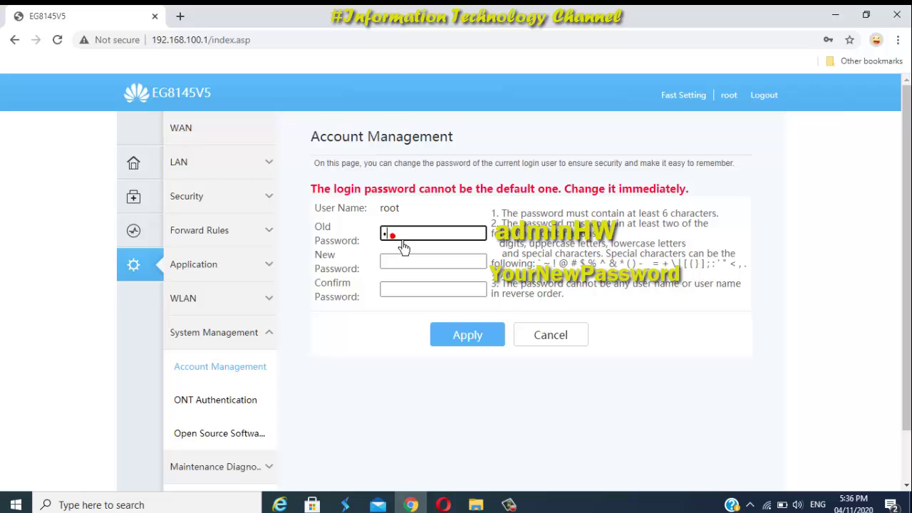
{"action": "type", "text": "adminHW"}
{"action": "left_click", "coordinate": [403, 268]}
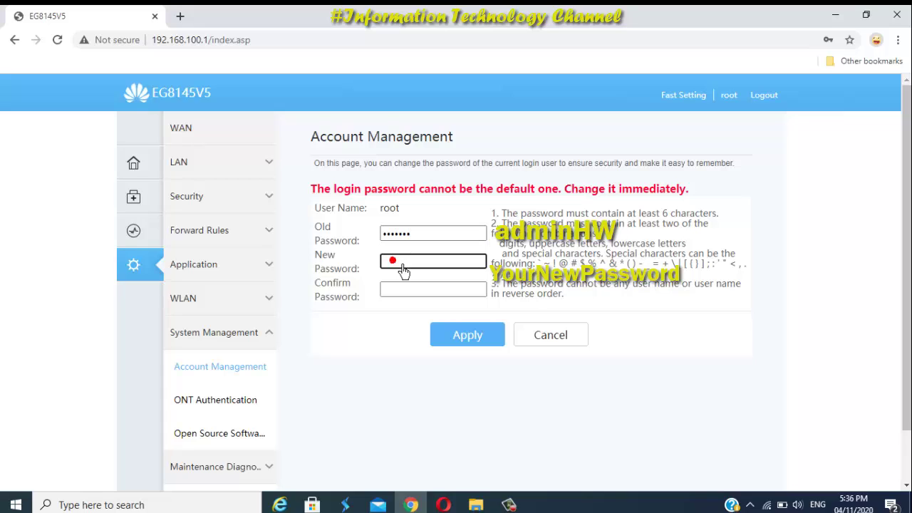
{"action": "type", "text": "Your"}
{"action": "left_click", "coordinate": [427, 303]}
{"action": "type", "text": "Yo"}
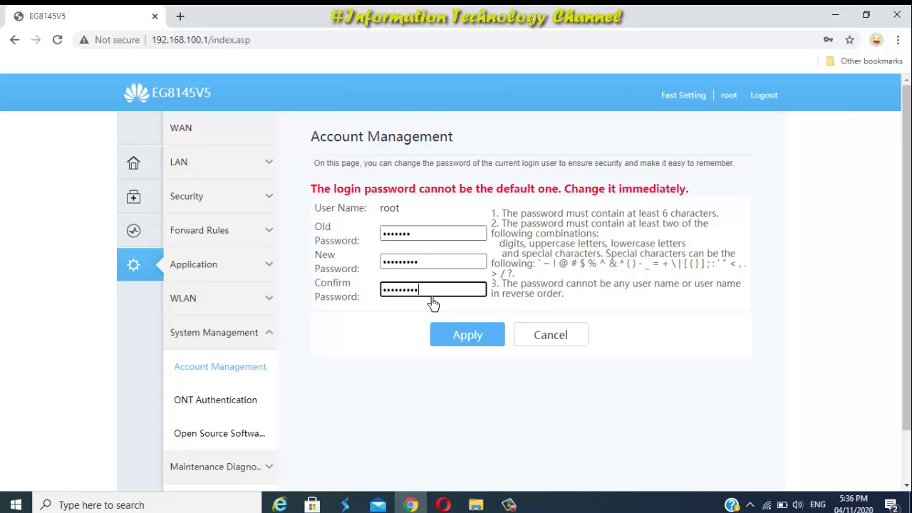
Apply the new root password until 'Password changed successfully.' appears.
{"action": "left_click", "coordinate": [489, 349]}
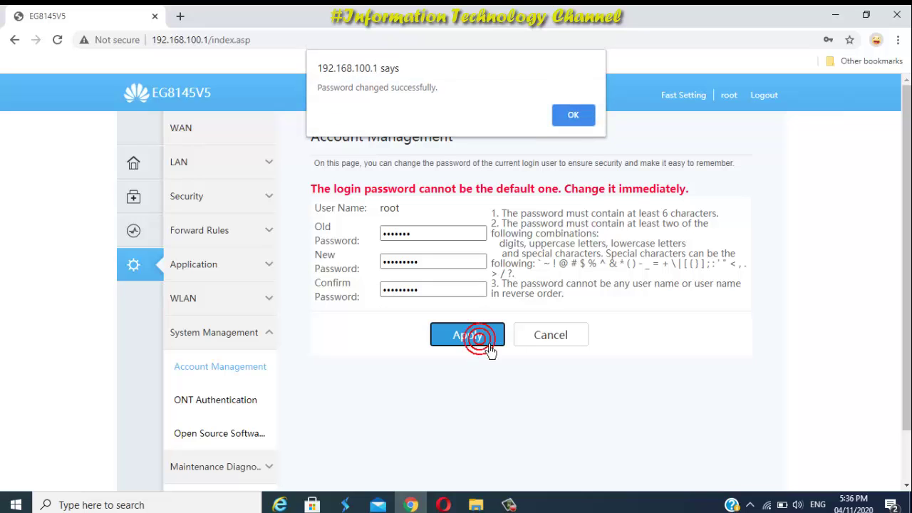